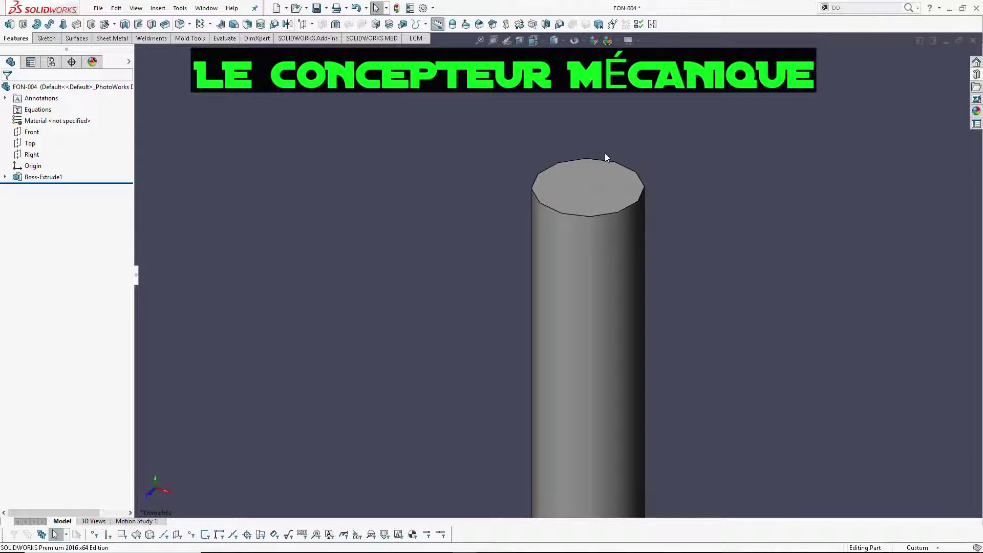
Zoom onto the FON-004 cylinder and select its top circular face.
scroll(604, 152, "up", 1)
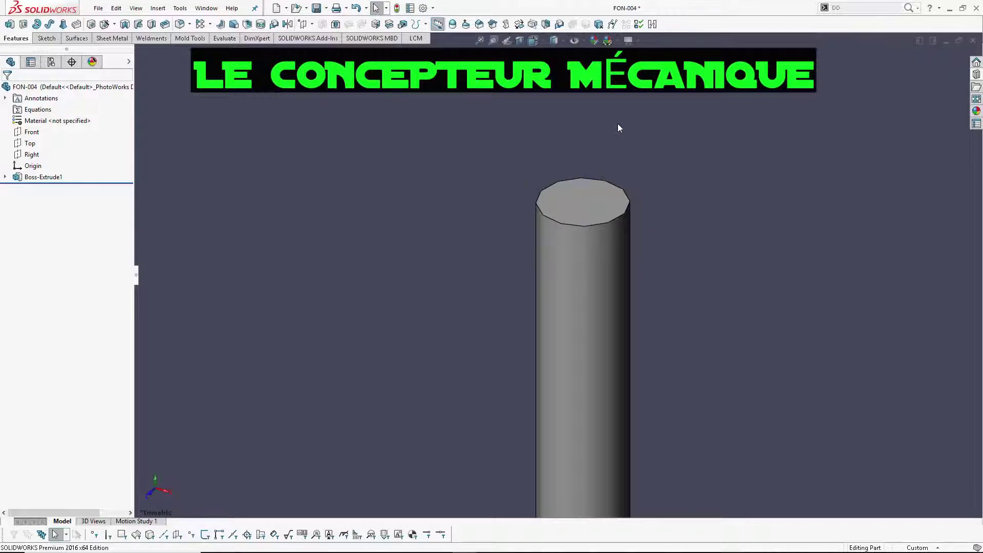
scroll(603, 234, "up", 4)
scroll(582, 288, "down", 3)
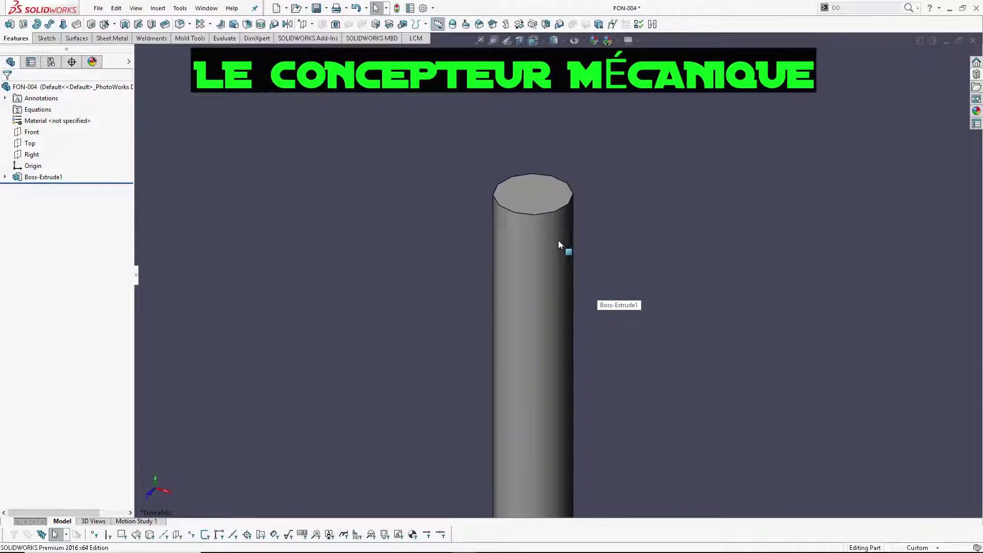
scroll(529, 198, "down", 1)
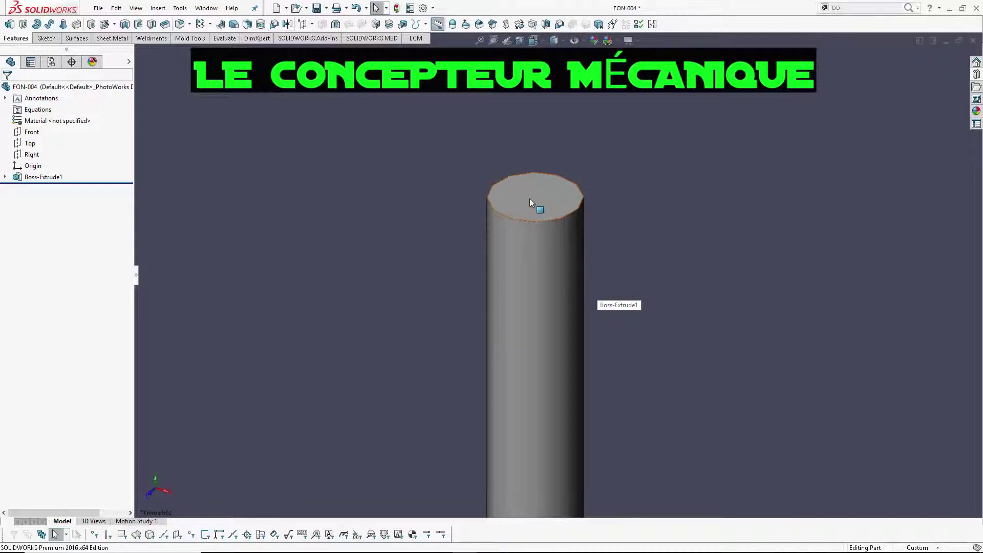
scroll(529, 198, "down", 2)
scroll(542, 227, "up", 2)
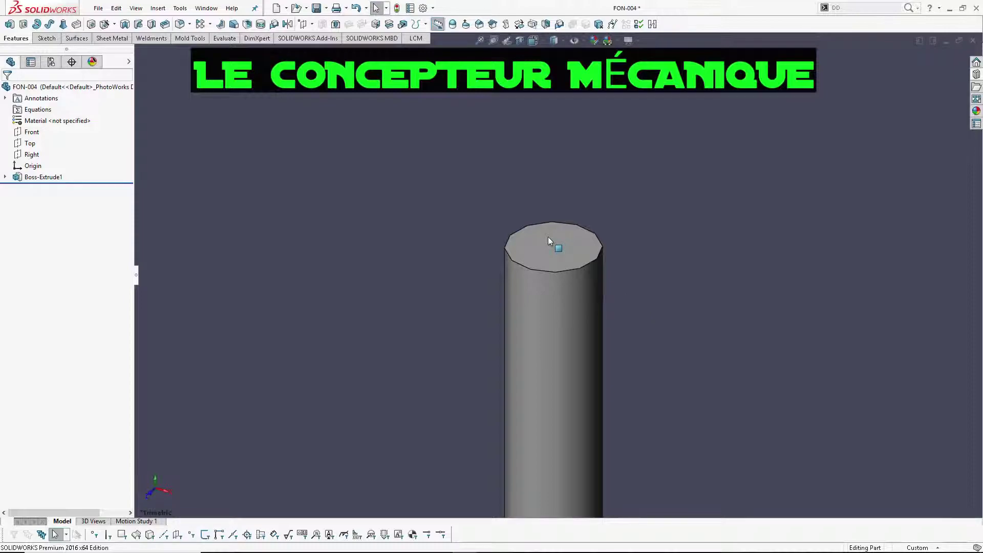
left_click(547, 242)
left_click(712, 231)
Add Chamfer1, a 5 mm × 45° chamfer, on the cylinder's top circular edge.
left_click(189, 25)
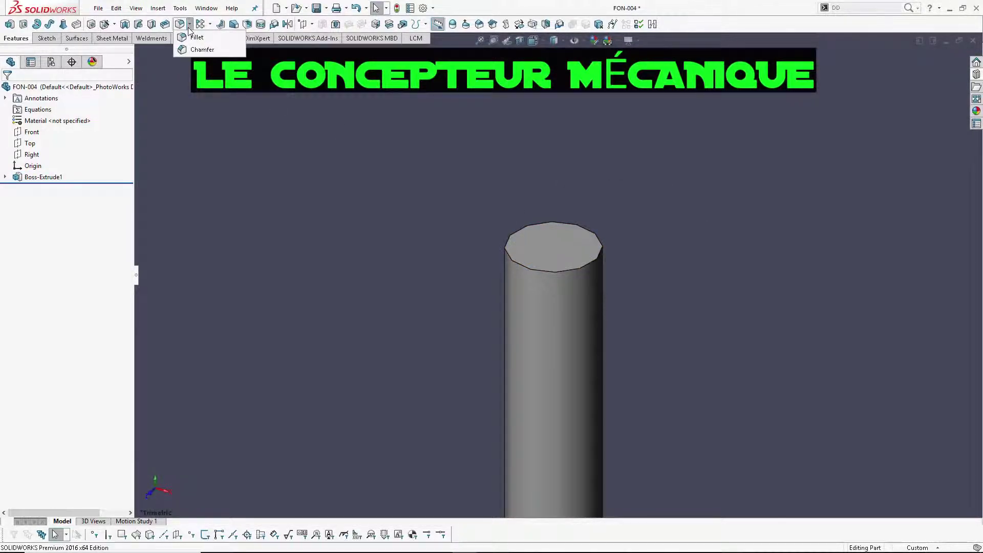
left_click(192, 51)
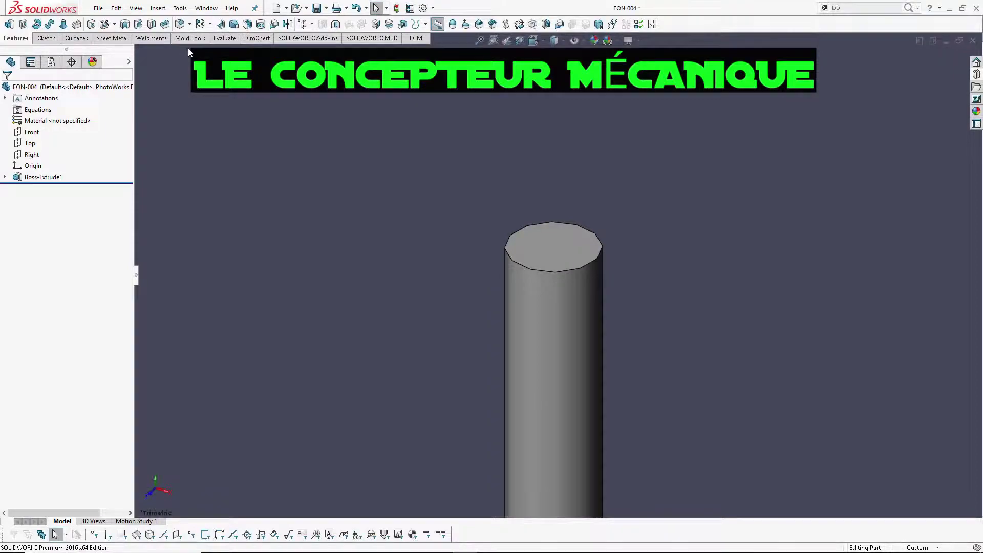
left_click(566, 272)
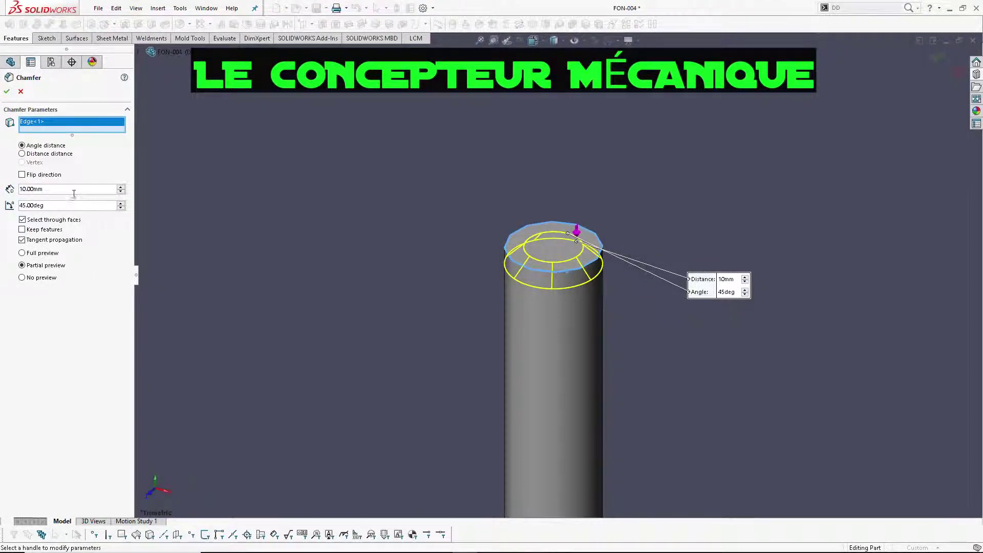
left_click_drag(75, 189, 2, 190)
type("5")
key("Return")
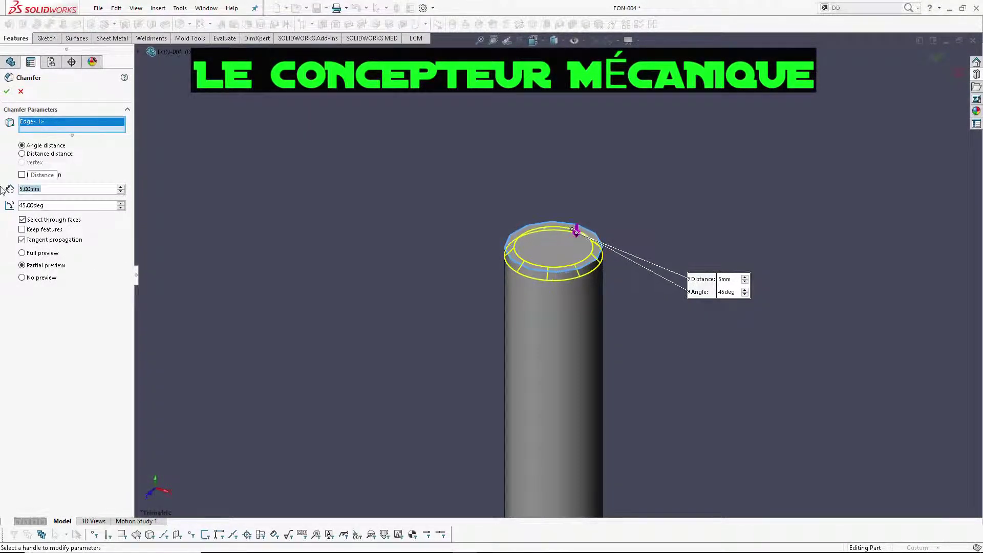
left_click(6, 91)
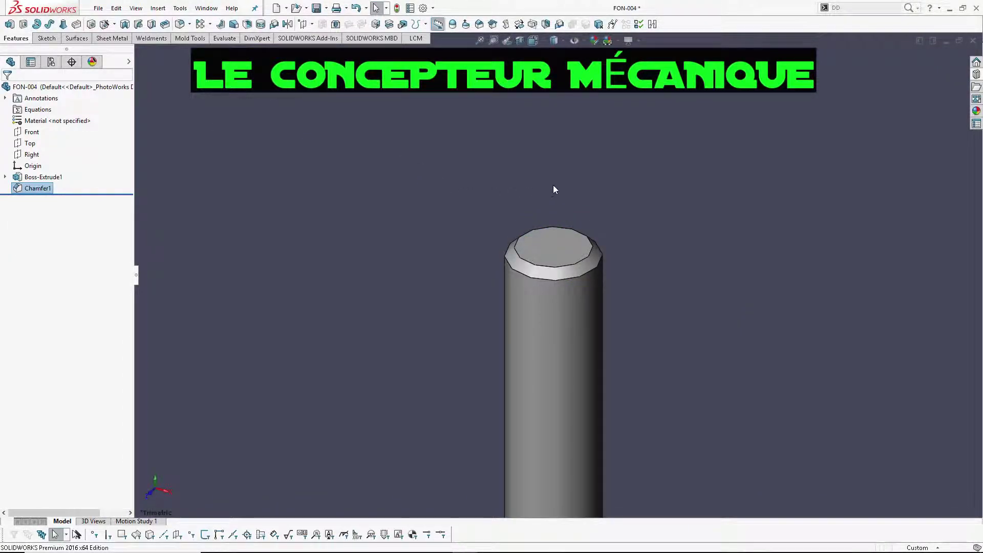
scroll(553, 185, "down", 3)
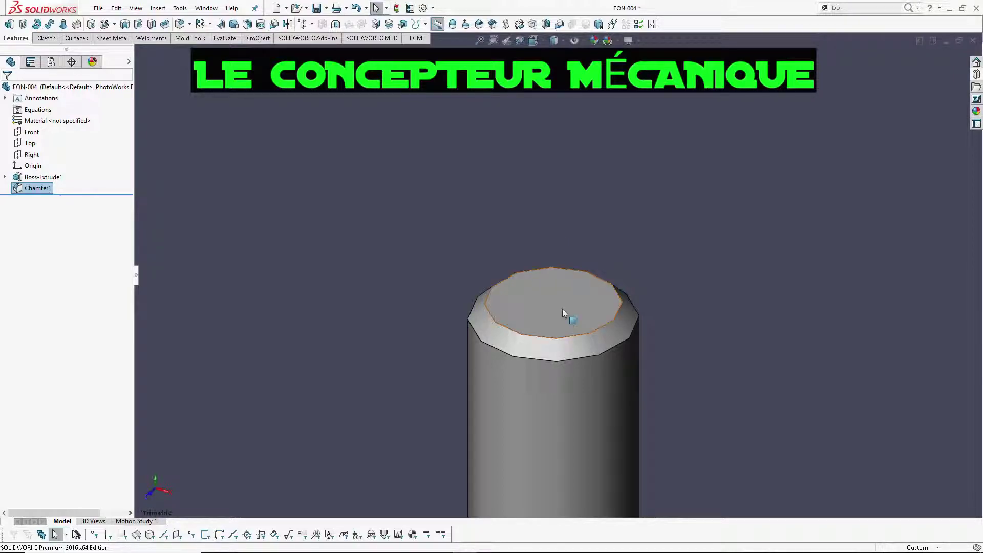
Start a sketch on the top face and draw a circle at its centre.
left_click(561, 294)
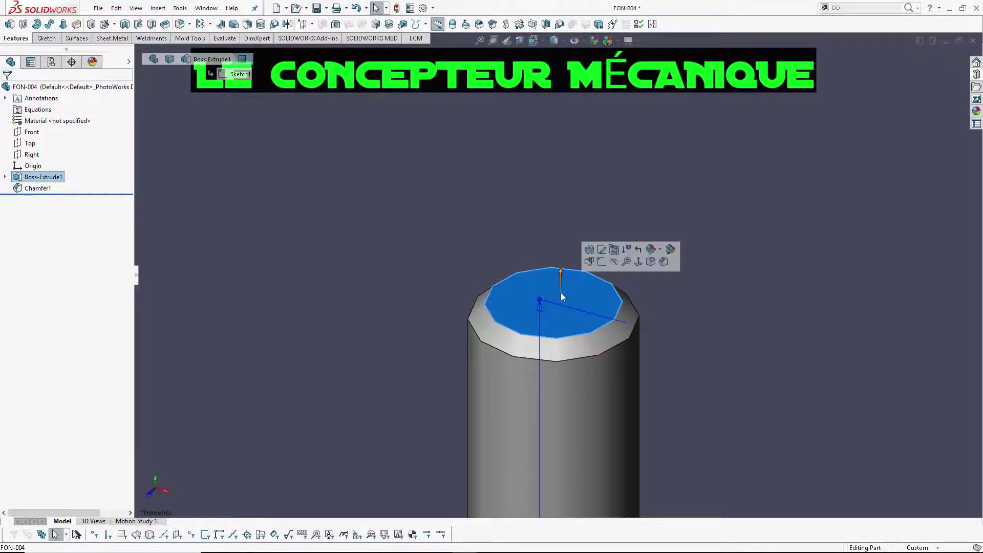
left_click(52, 40)
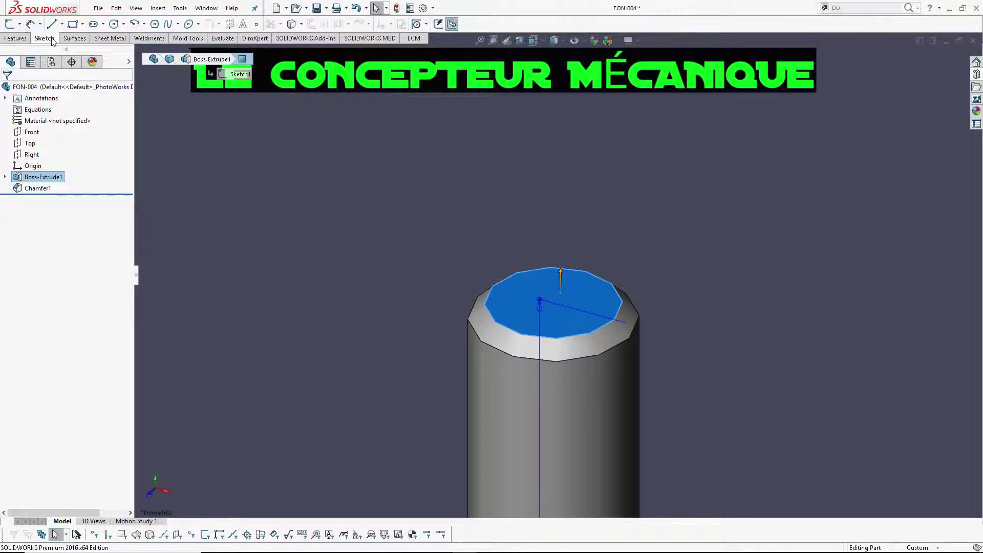
left_click(113, 24)
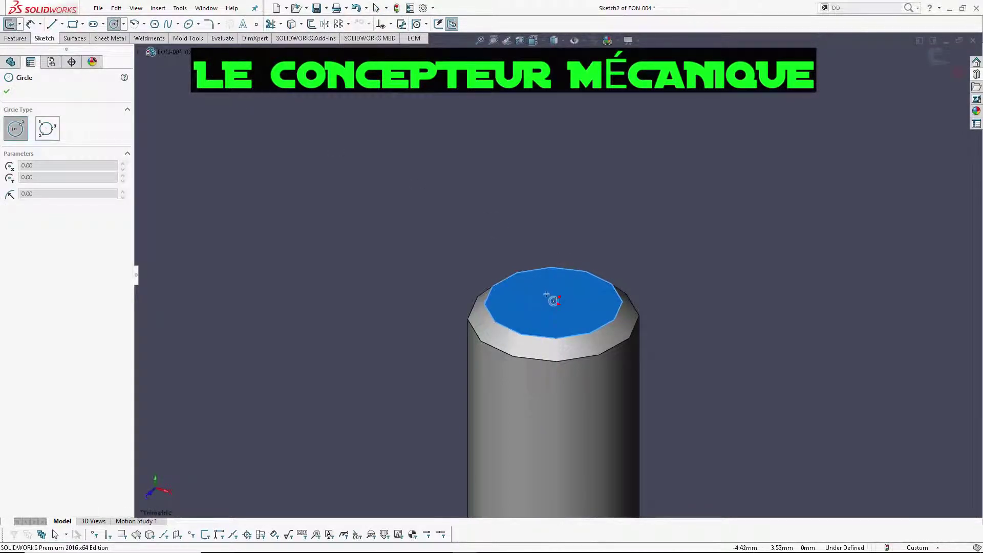
left_click(557, 302)
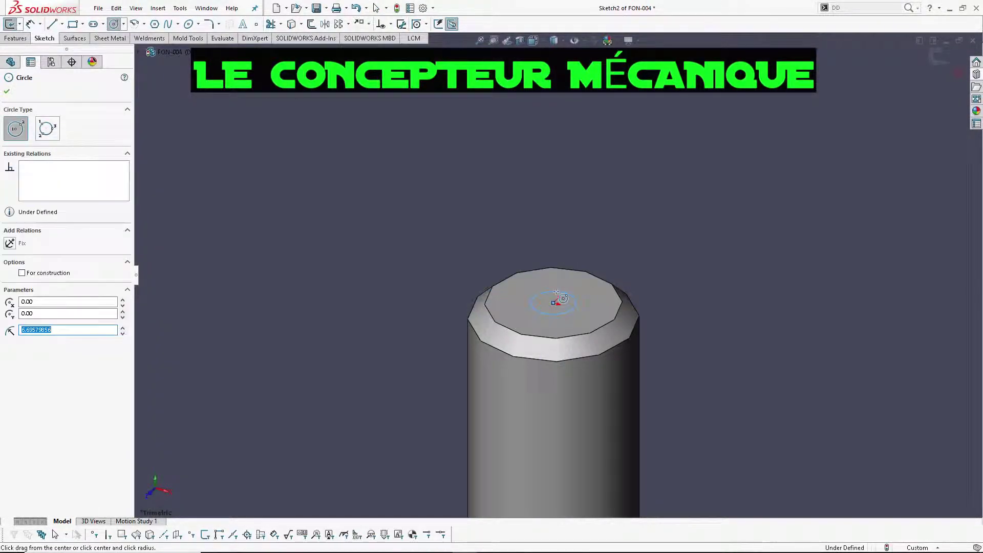
key("Escape")
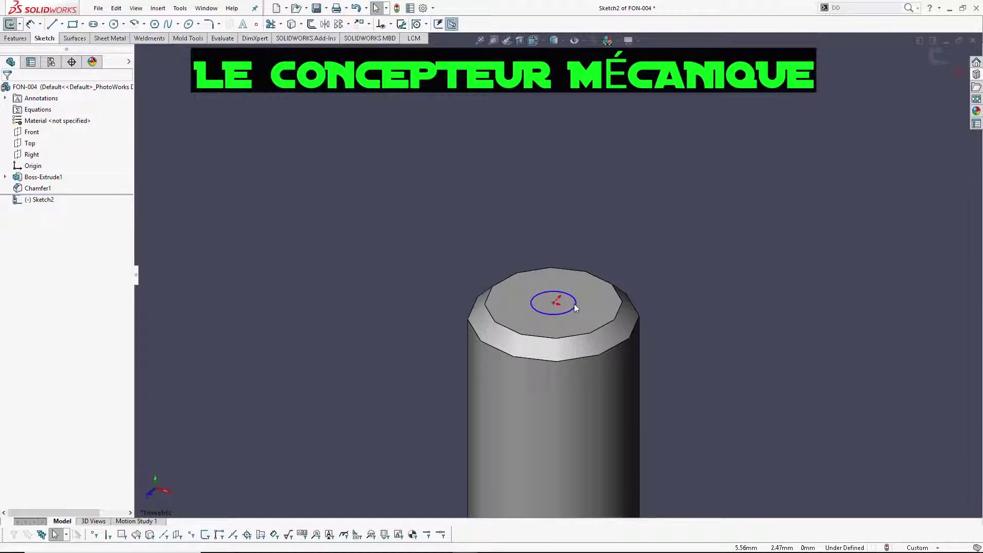
Dimension the circle to 5 mm diameter and exit Sketch2, keeping it selected.
key("d")
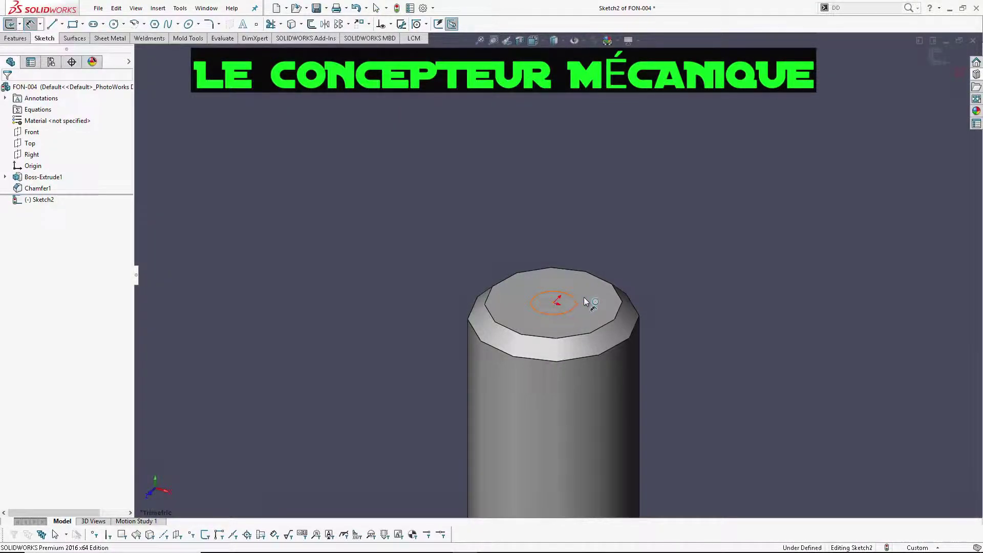
left_click(578, 306)
left_click(643, 254)
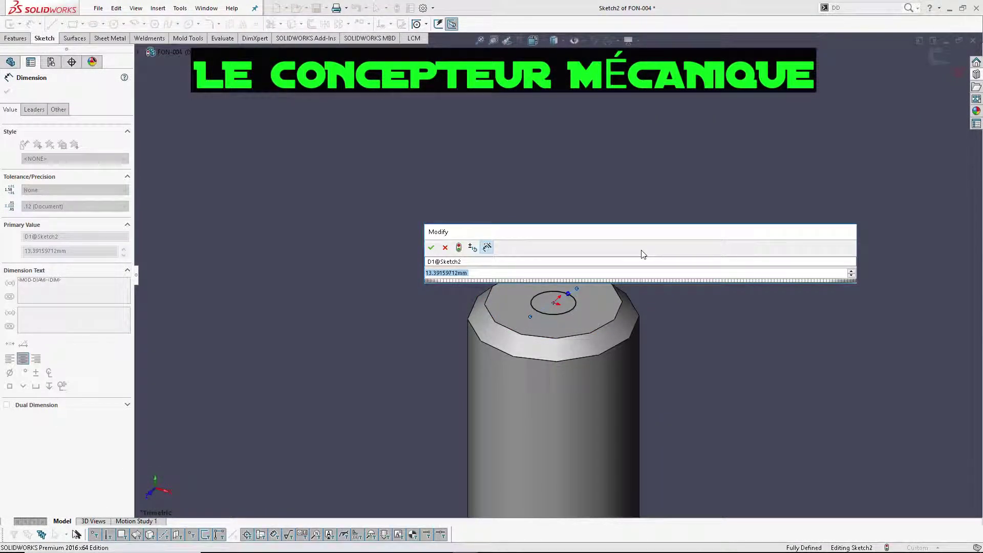
type("5")
key("Return")
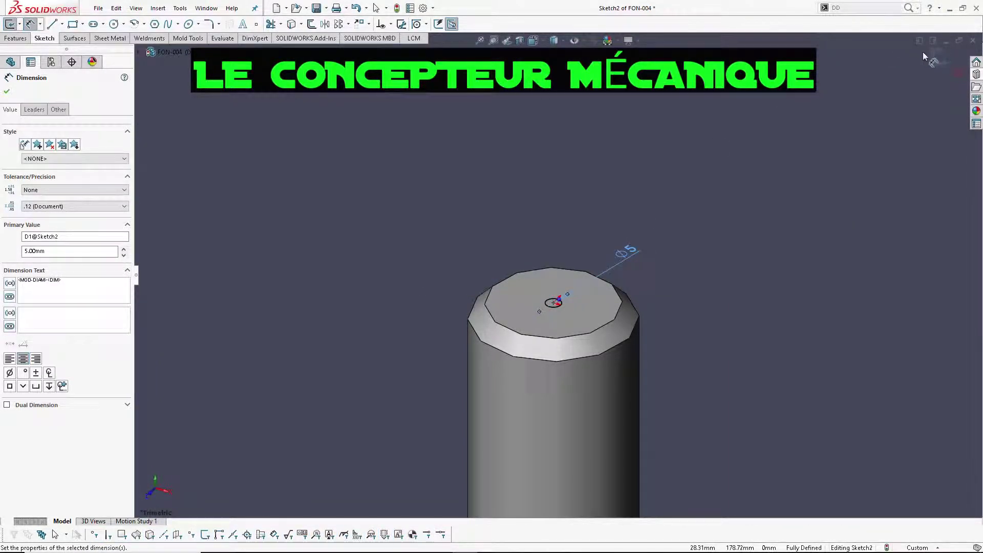
left_click(931, 57)
left_click(33, 199)
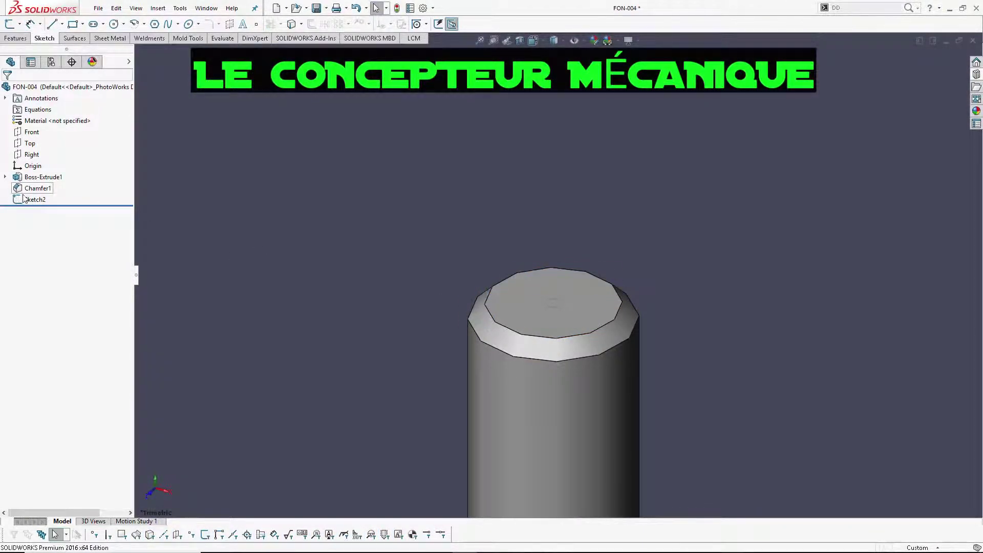
Extrude-cut Sketch2 blind 5 mm deep as Cut-Extrude1, then tilt the view to check the hole.
left_click(16, 38)
left_click(23, 24)
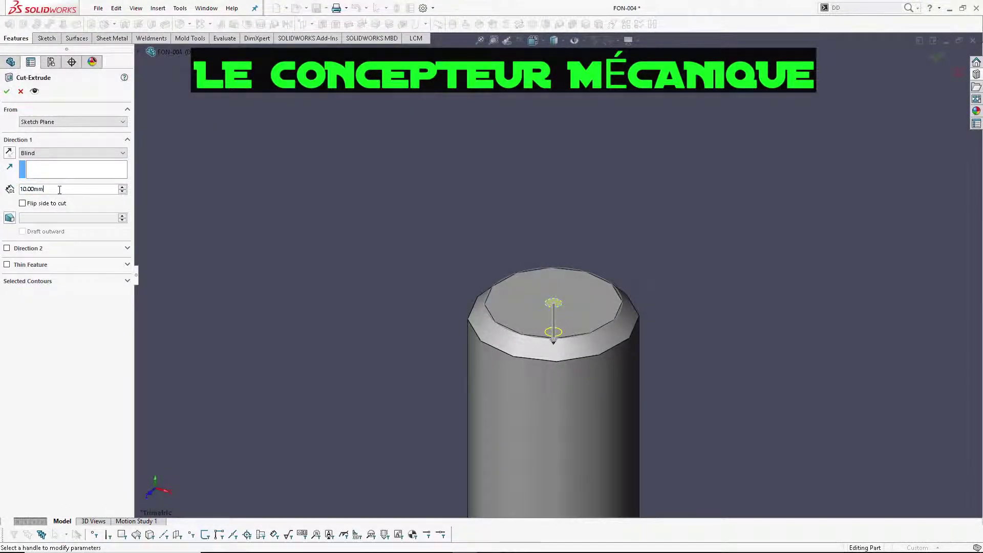
type("5")
key("Return")
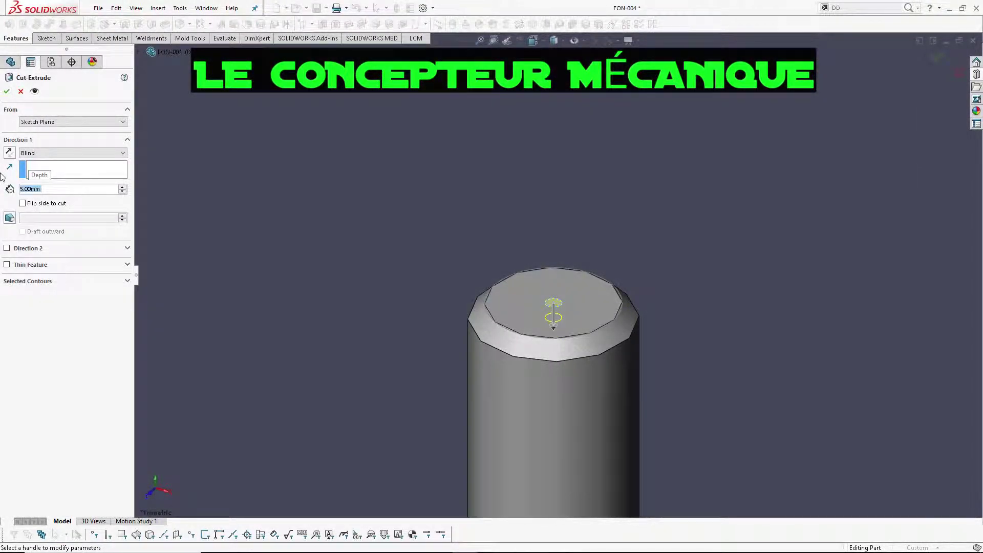
left_click(936, 59)
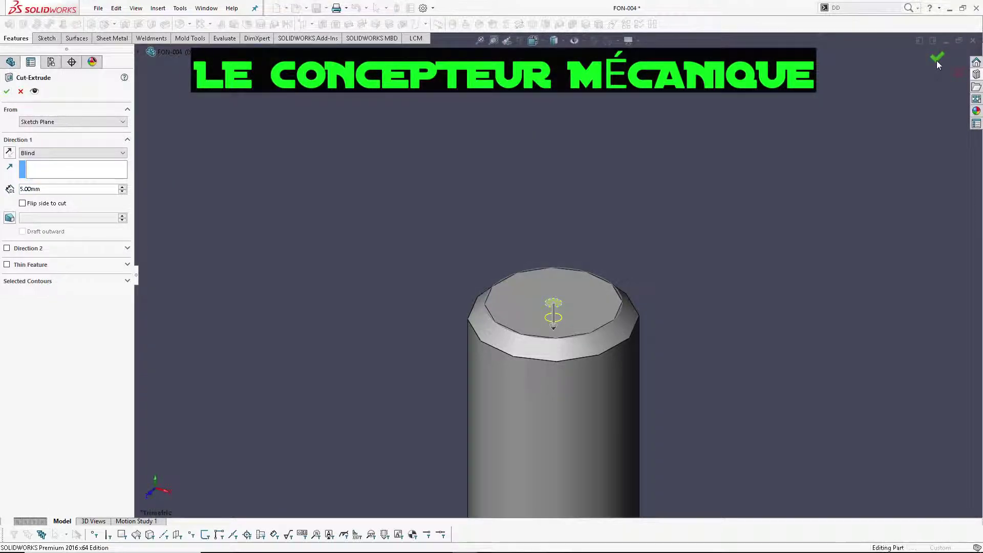
middle_click_drag(703, 252, 686, 285)
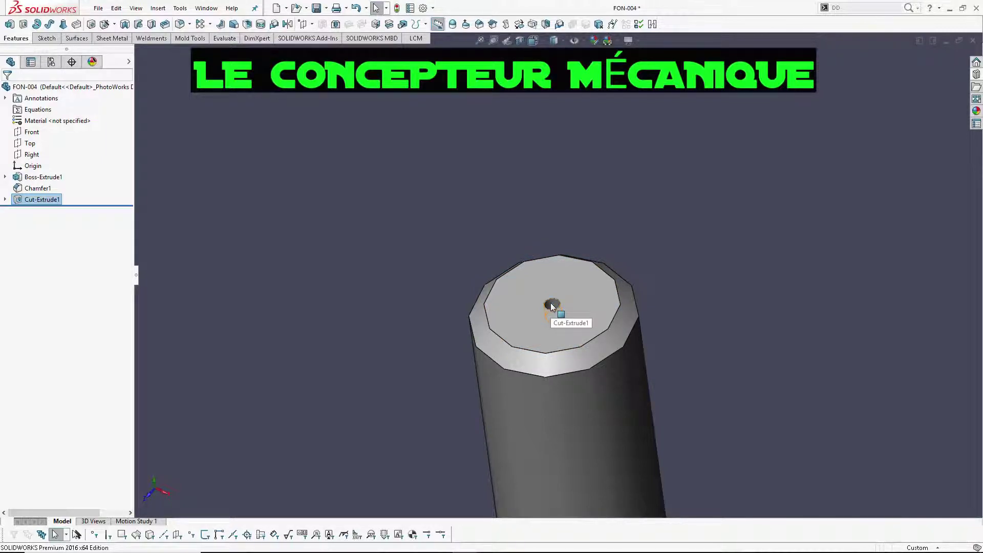
Clear the selection and show the Design Library with its SMART folder.
left_click(477, 203)
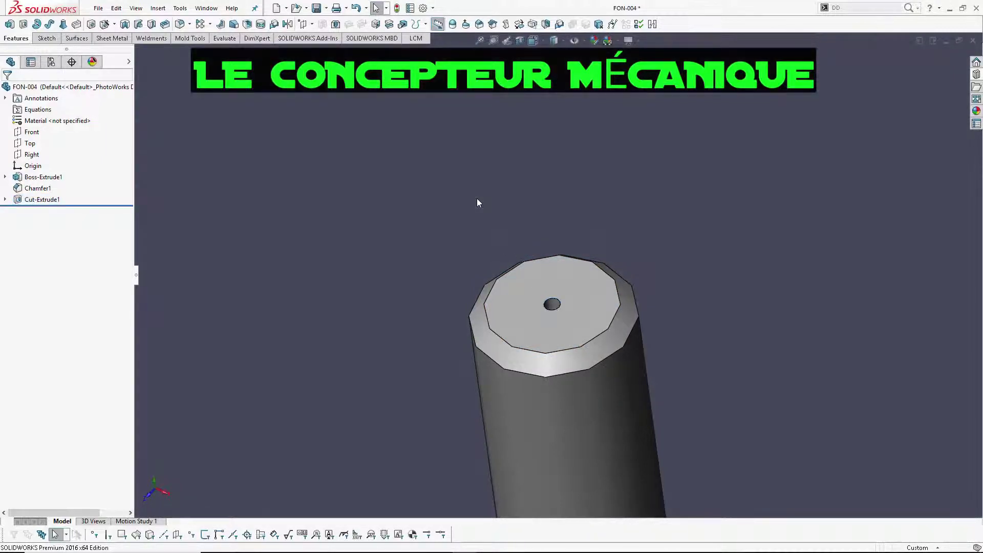
left_click(976, 75)
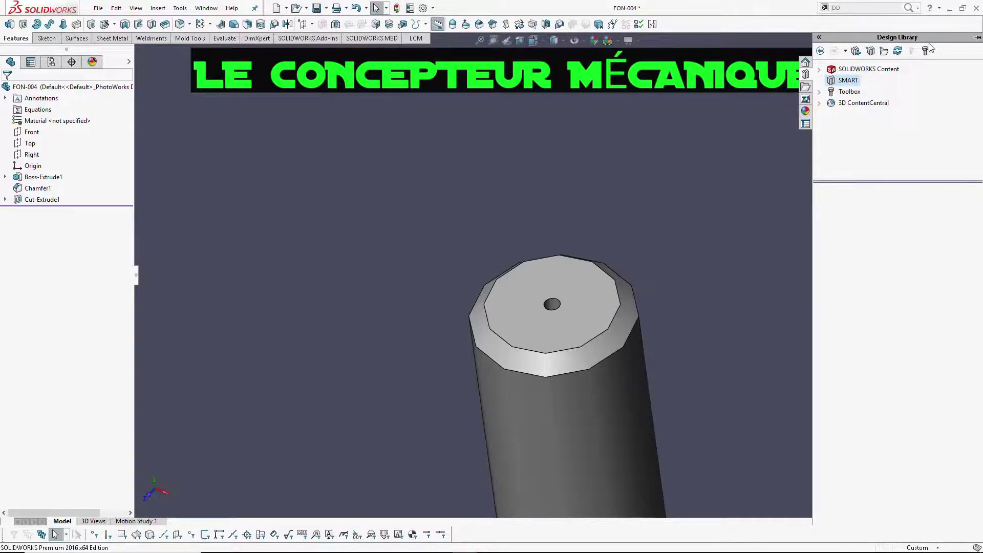
Add Chamfer1 and Cut-Extrude1 to a library item named PATTERN TIGE in SMART.
left_click(854, 53)
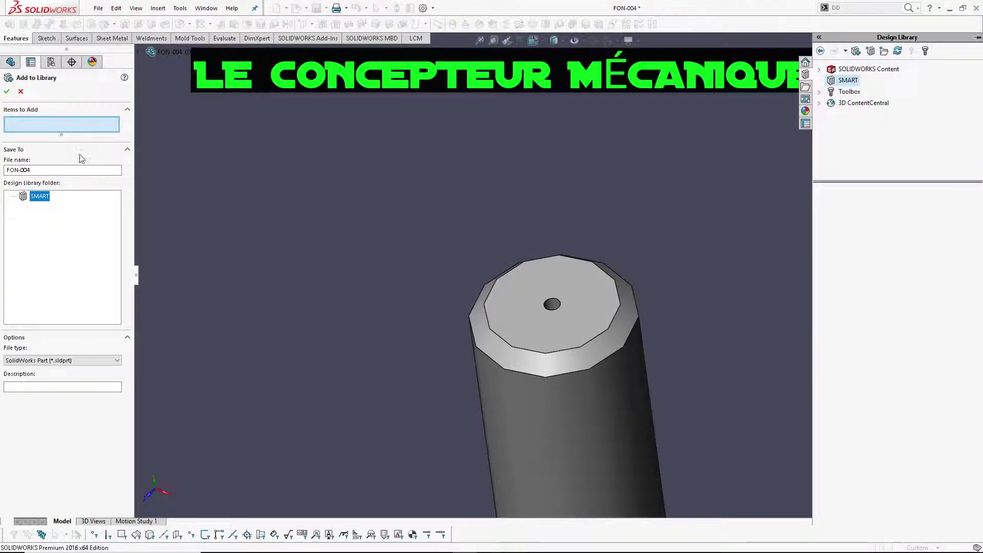
left_click(139, 52)
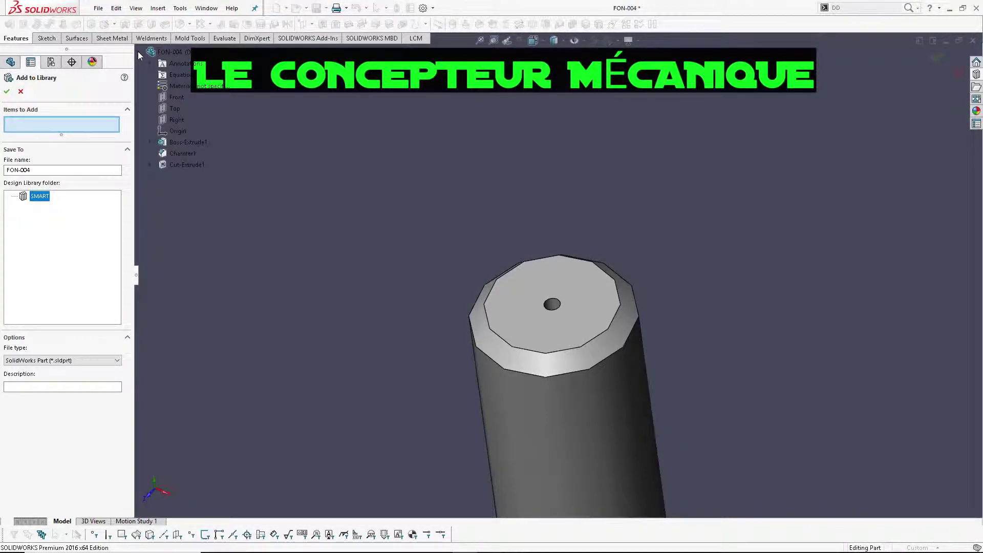
left_click(178, 154)
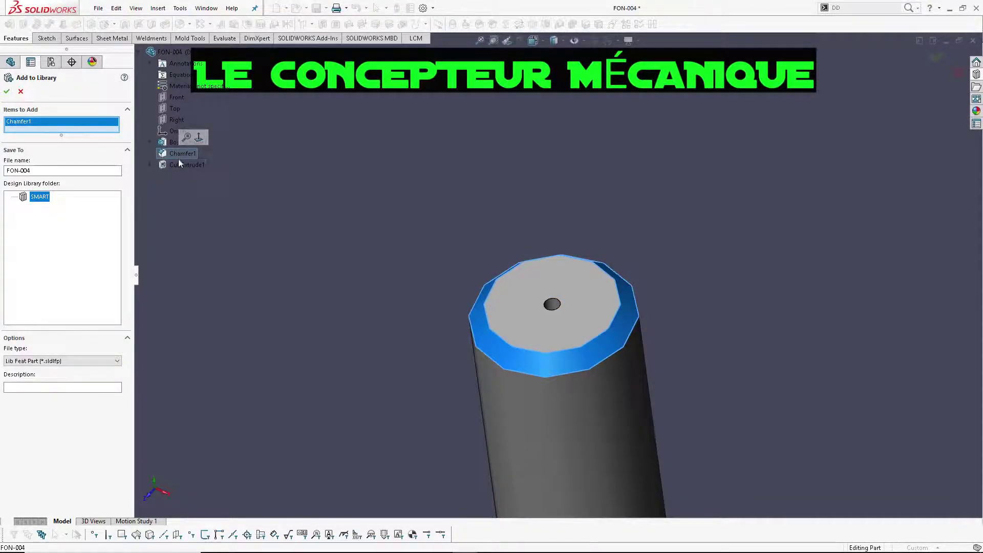
left_click(180, 165)
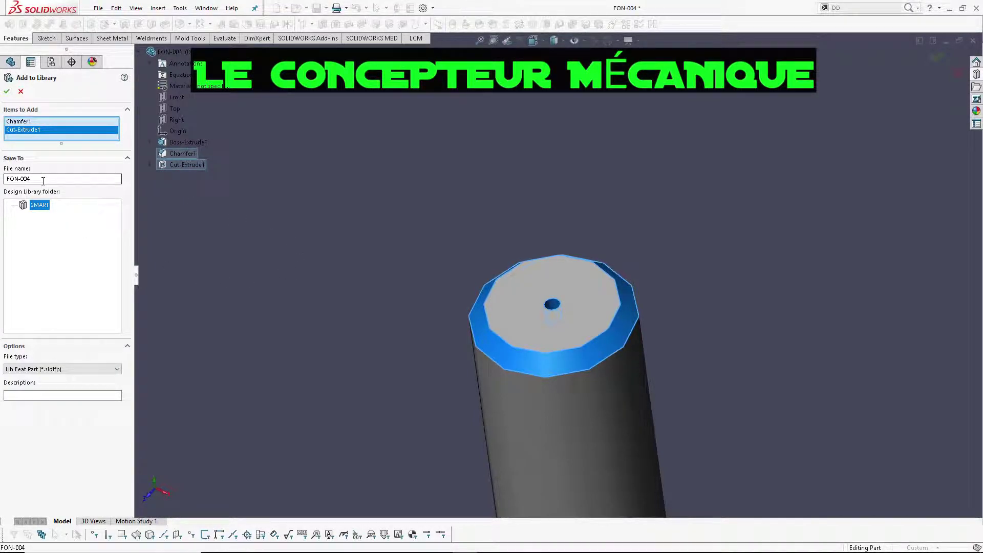
left_click_drag(43, 179, 3, 177)
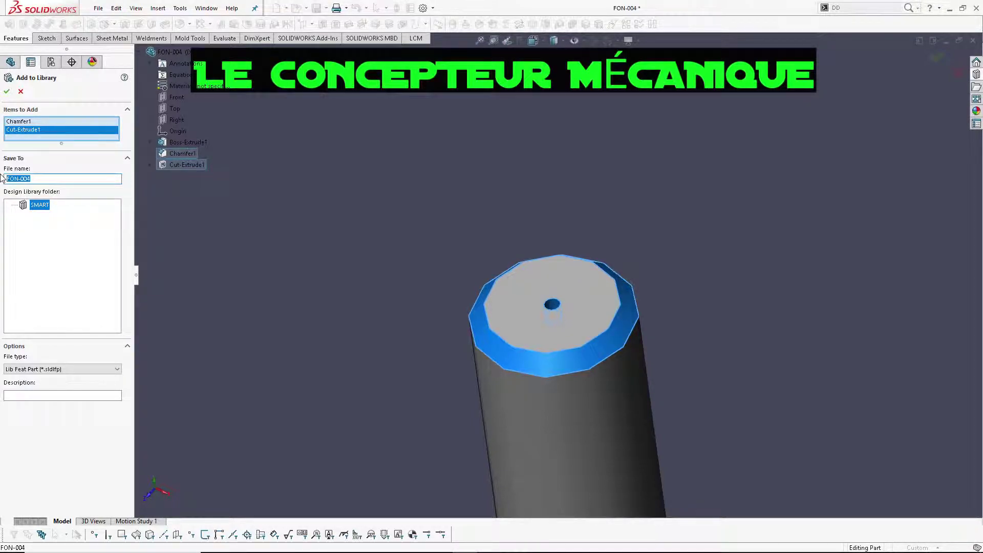
type("T")
type("ATTE")
type("RN TIGE")
Save PATTERN TIGE to the library, then close FON-004, answering the save prompt.
left_click(7, 92)
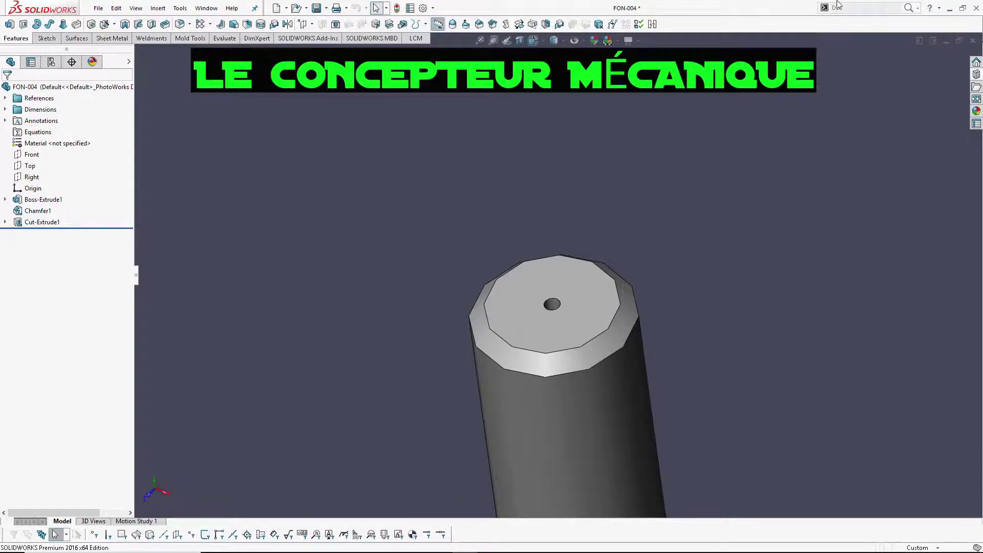
left_click(976, 75)
left_click(974, 41)
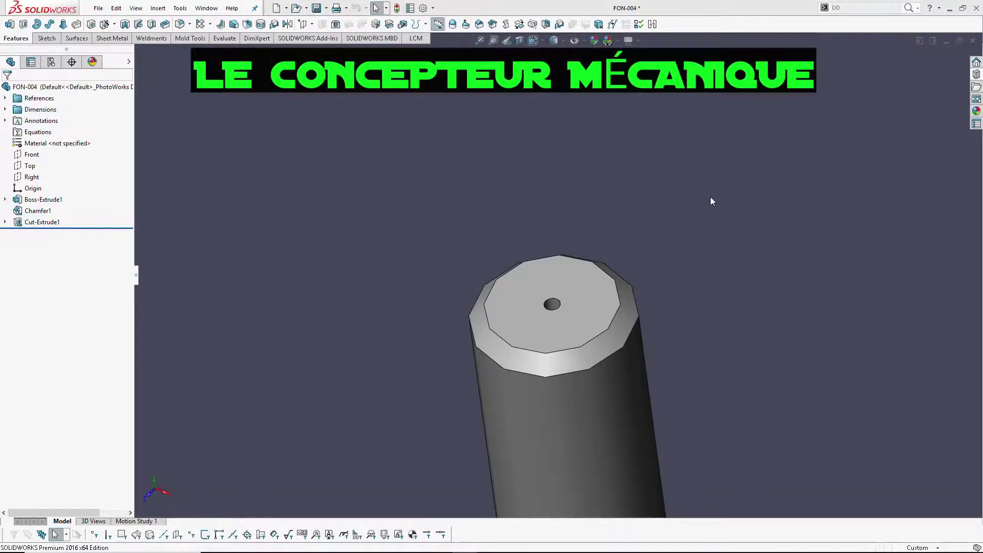
left_click(523, 254)
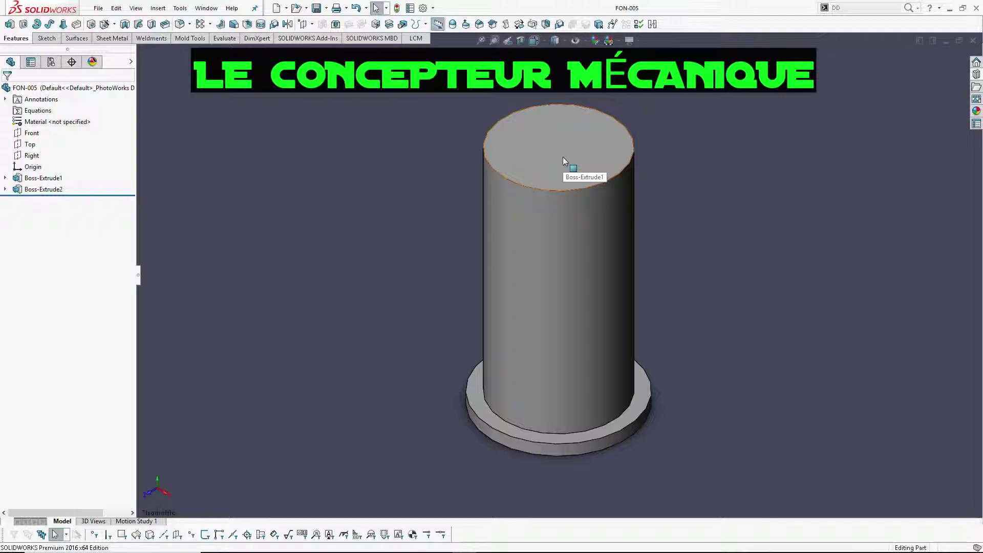
Drop PATTERN TIGE from SMART onto FON-005, mapping Edge1 to the top edge and Face1 to the top face.
left_click(976, 76)
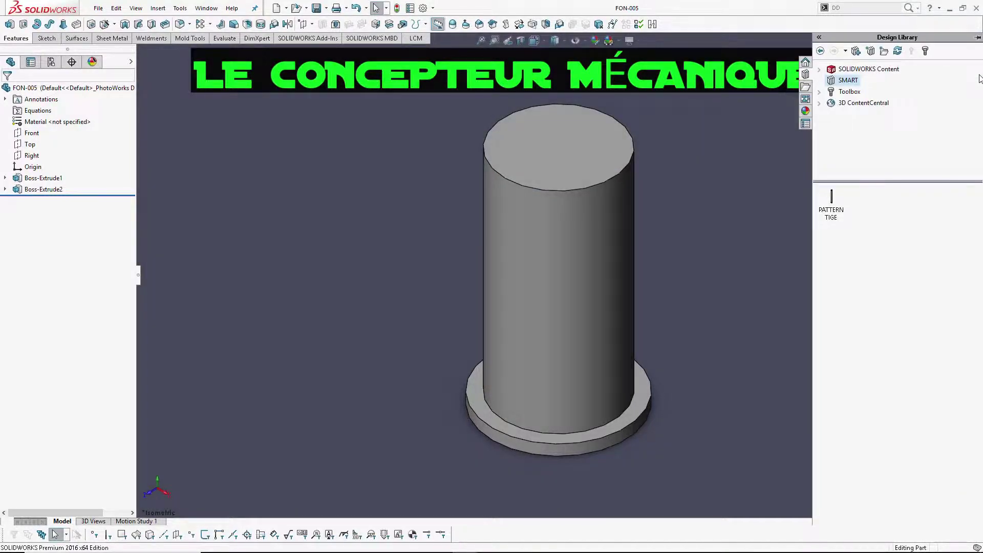
left_click(830, 207)
left_click_drag(830, 207, 584, 143)
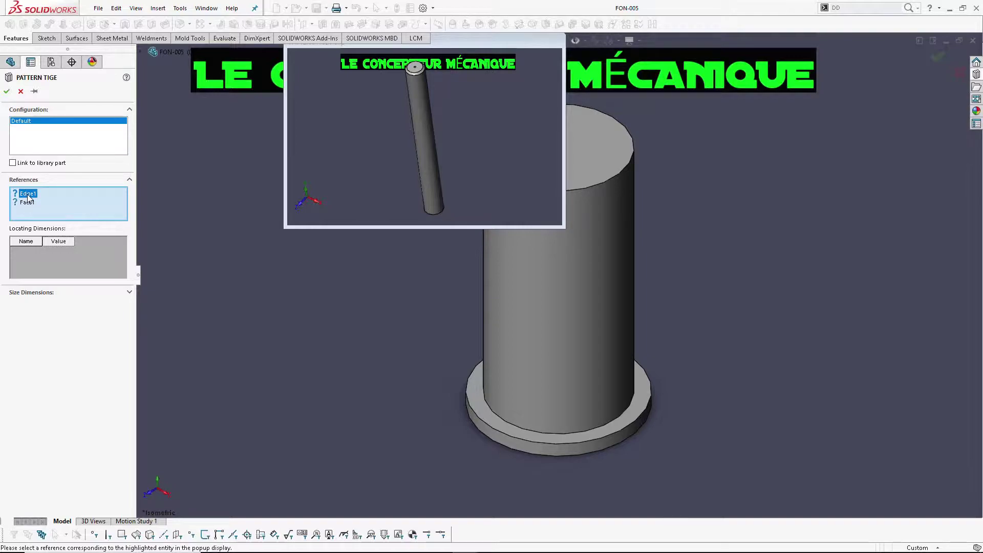
left_click(600, 186)
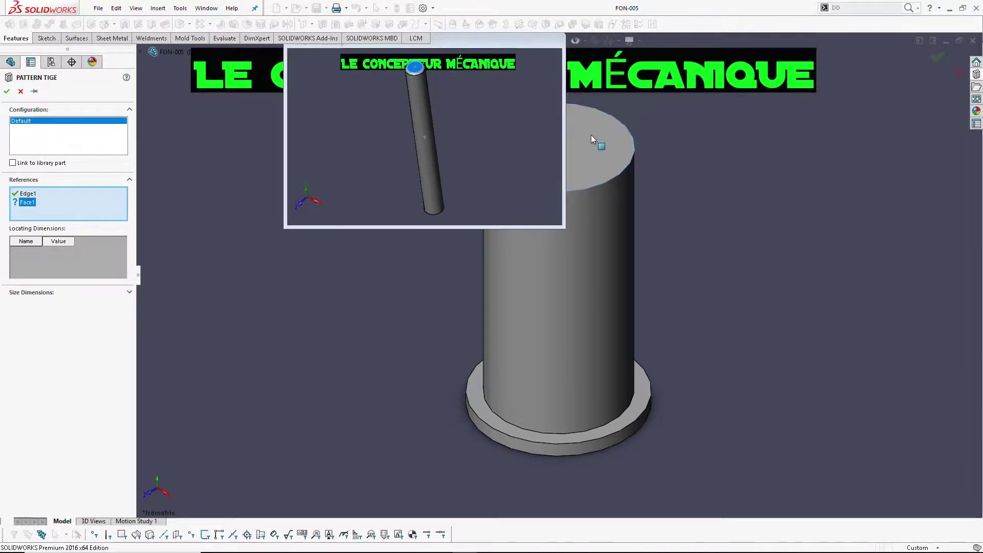
left_click(594, 152)
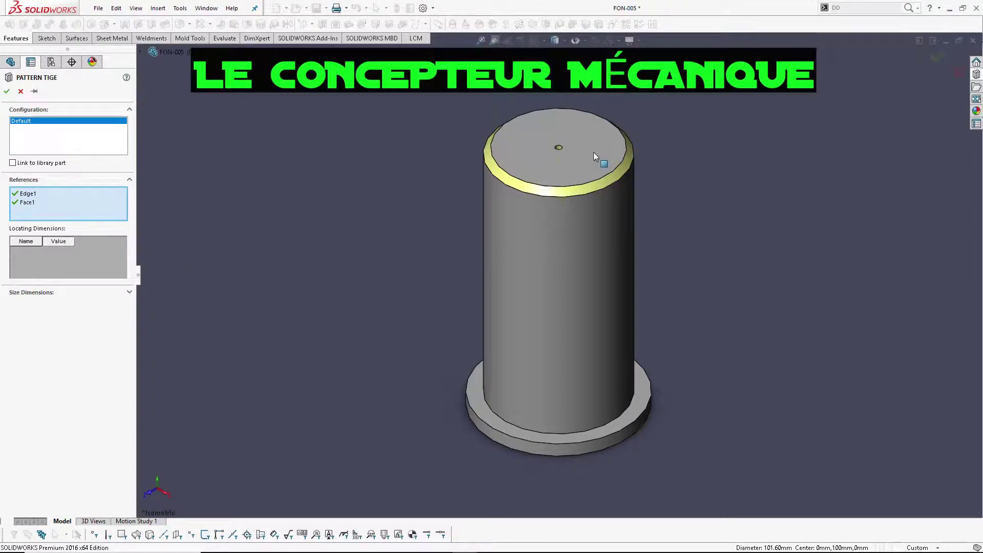
scroll(586, 149, "down", 3)
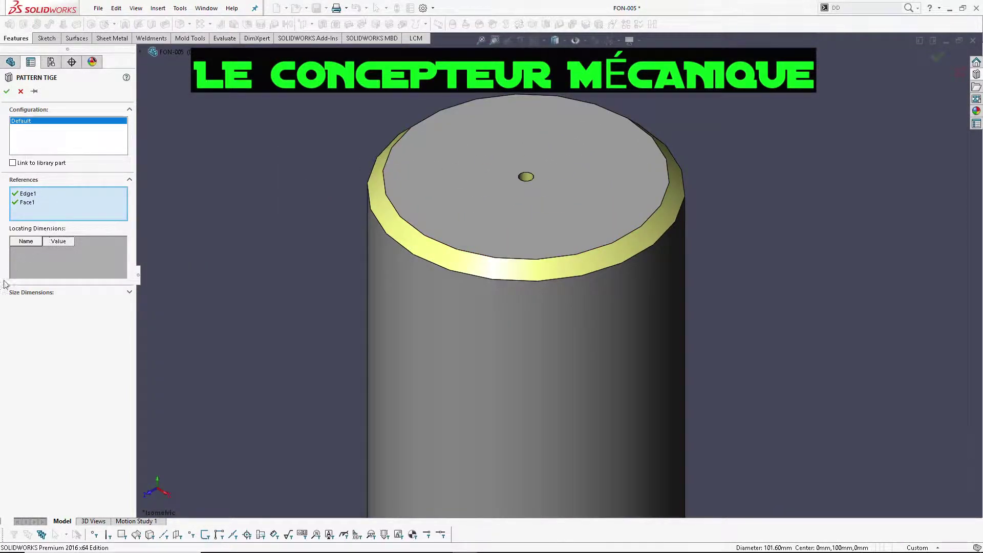
Override the D1 chamfer size to 10mm and accept the PATTERN TIGE feature.
left_click(29, 296)
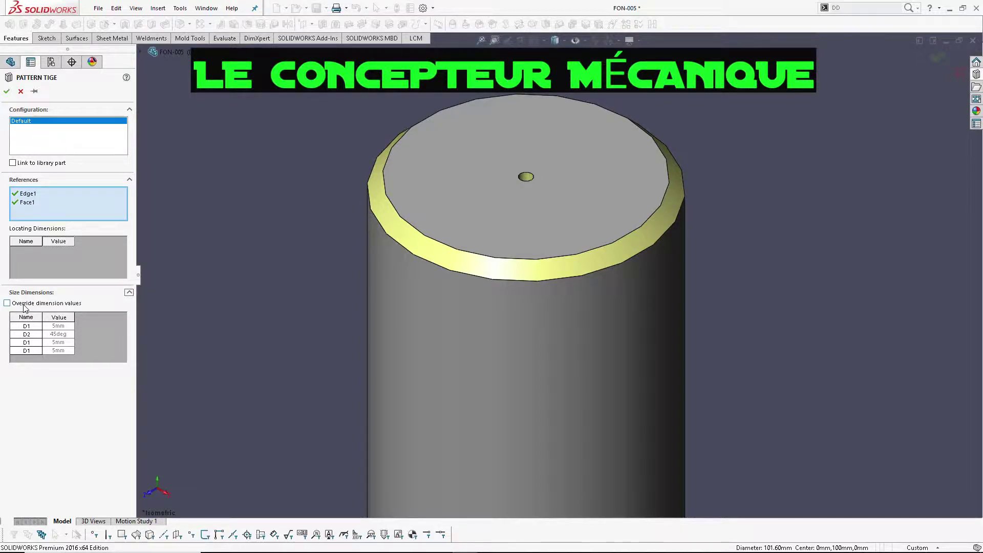
left_click(23, 304)
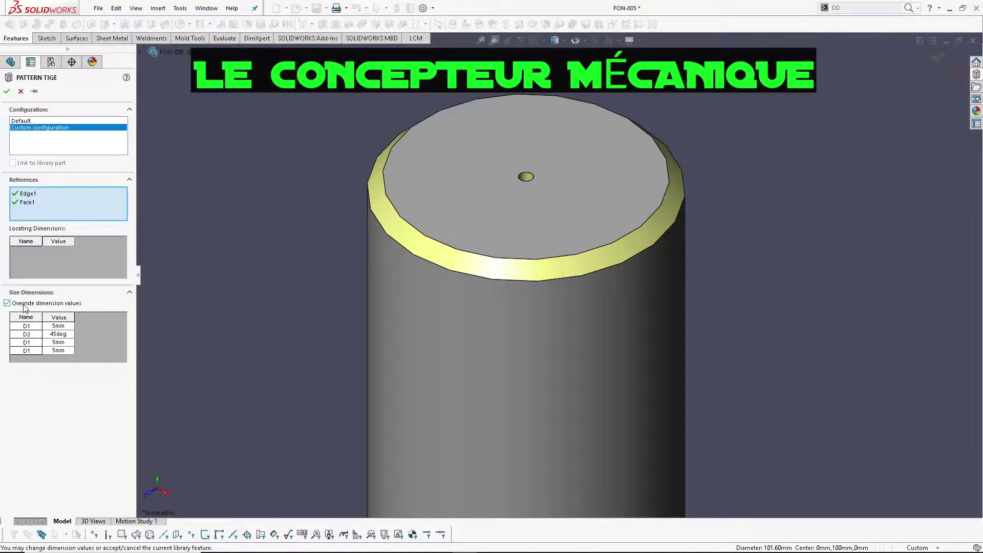
left_click(67, 328)
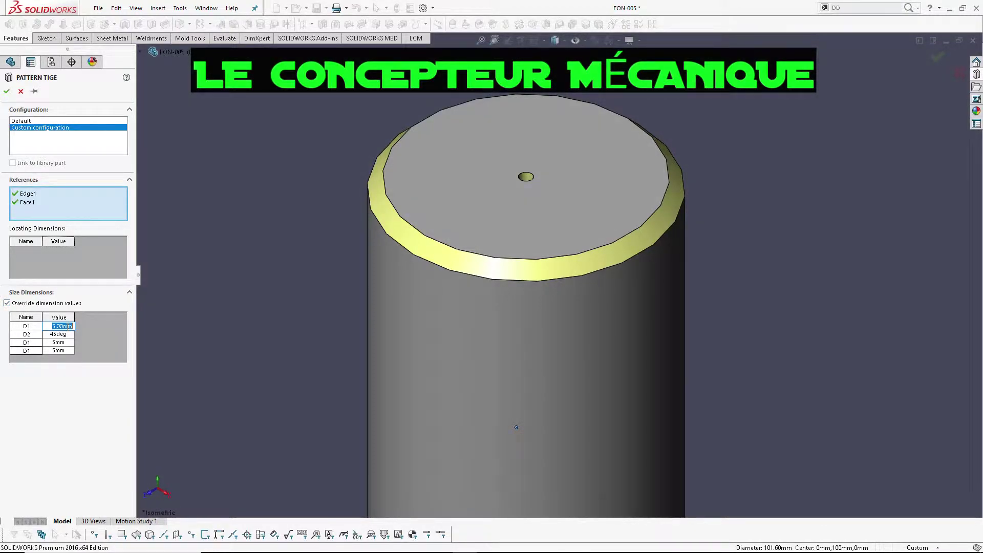
type("10")
key("Return")
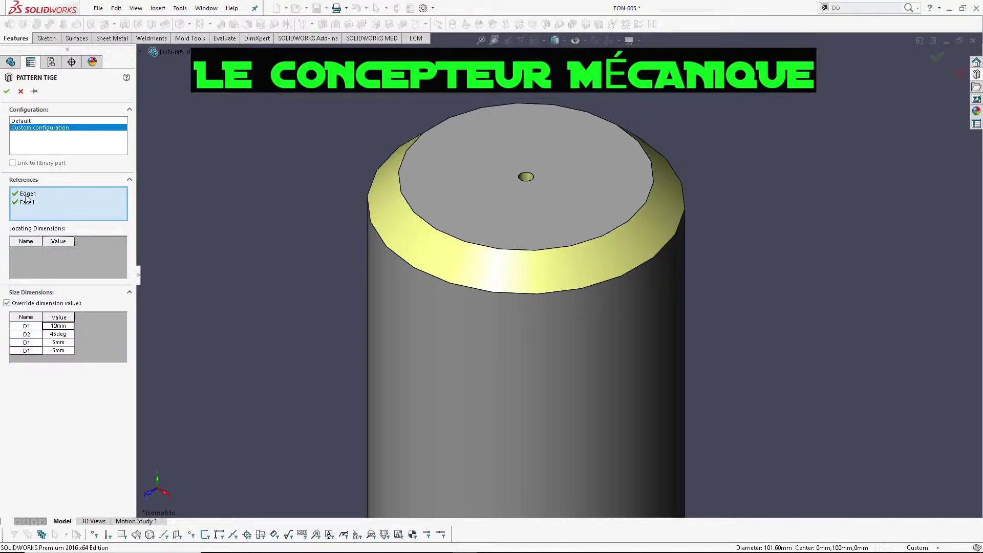
left_click(7, 91)
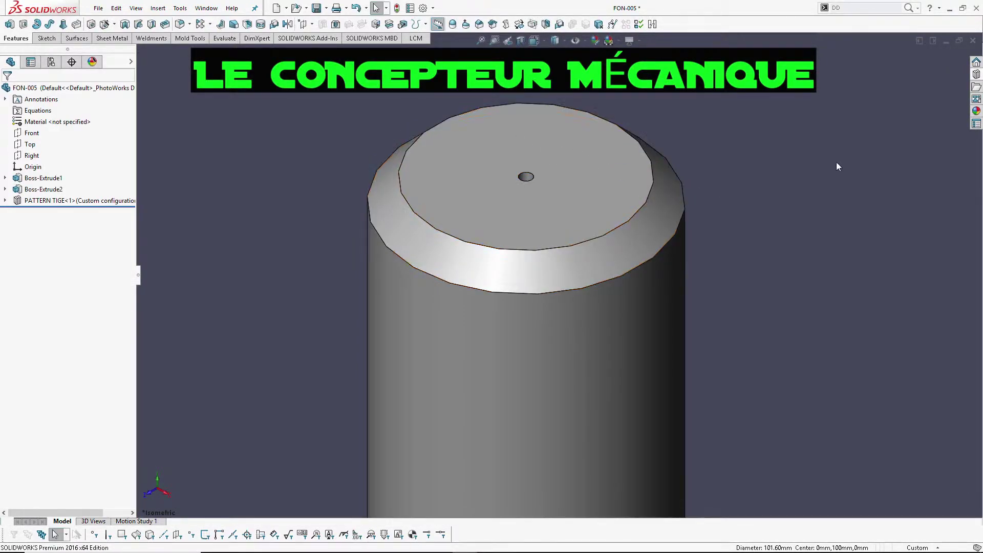
Expand PATTERN TIGE<1> in the feature tree, then close FON-005.
left_click(5, 201)
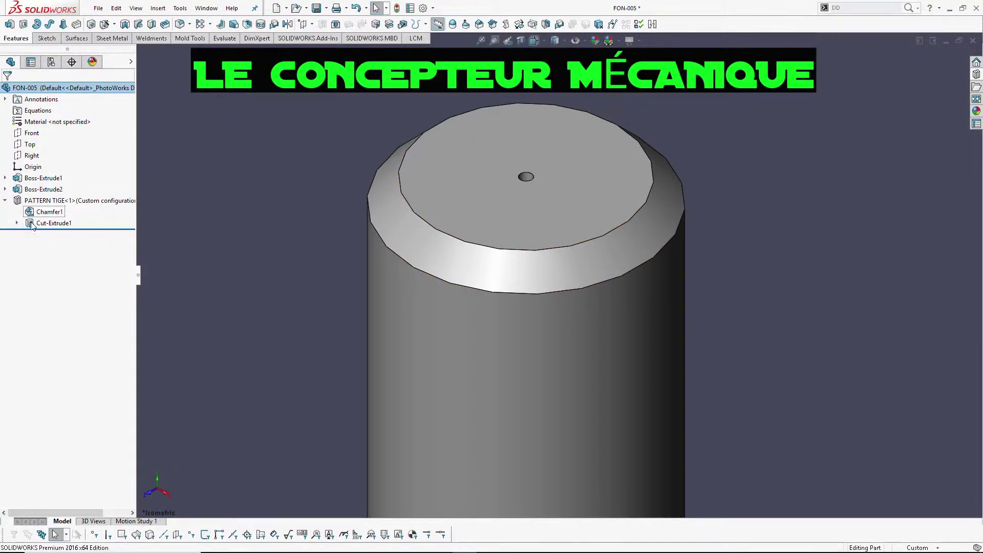
scroll(558, 253, "up", 5)
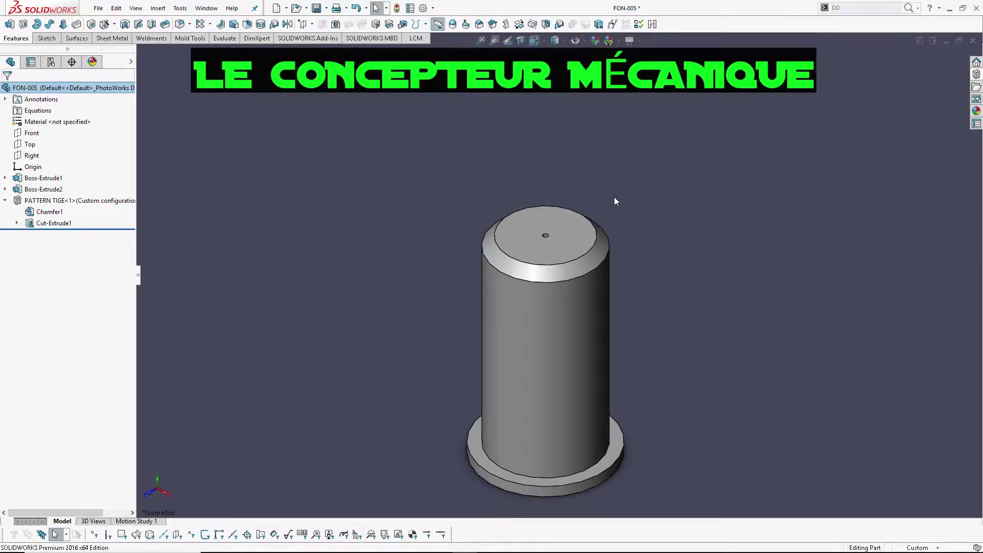
left_click(972, 40)
Save all to close FON-005, then apply default-size PATTERN TIGE to FON-006's top edge and face.
left_click(459, 260)
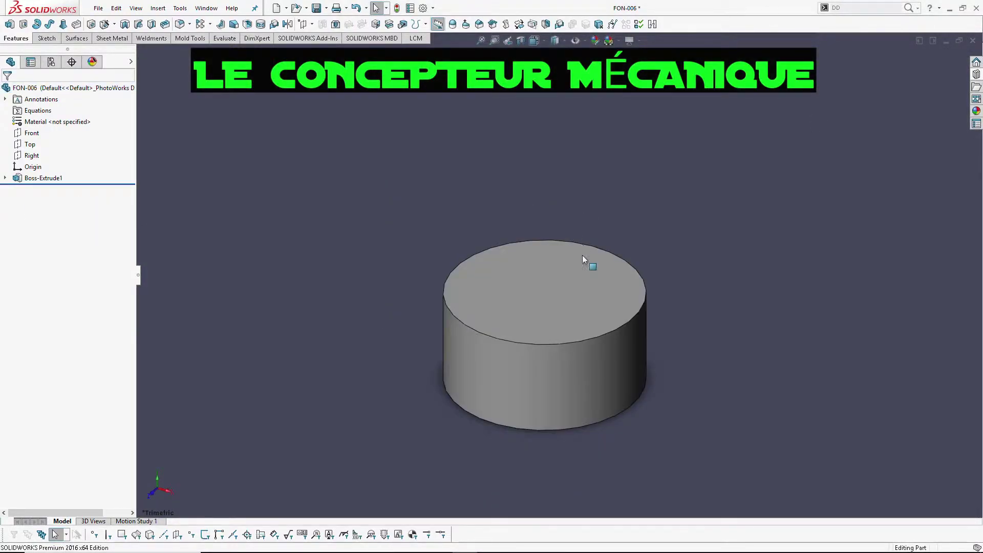
left_click(976, 74)
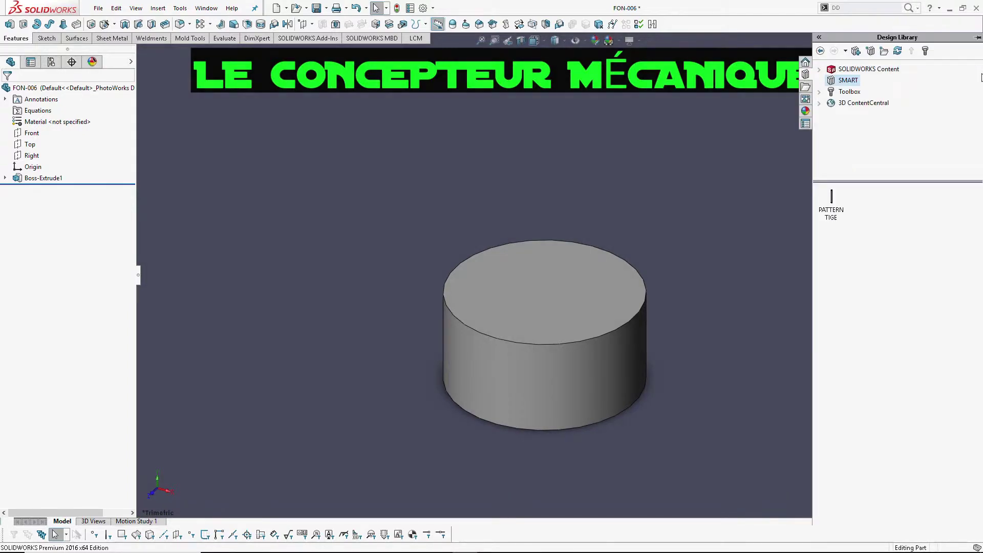
mouse_move(831, 212)
left_mouse_down()
mouse_move(566, 250)
mouse_move(521, 303)
left_mouse_up()
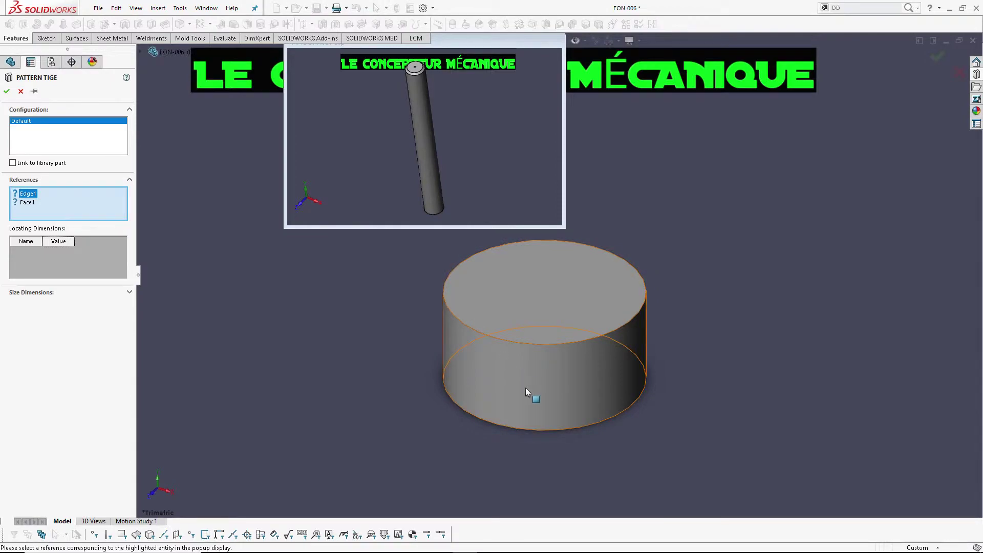
left_click(533, 345)
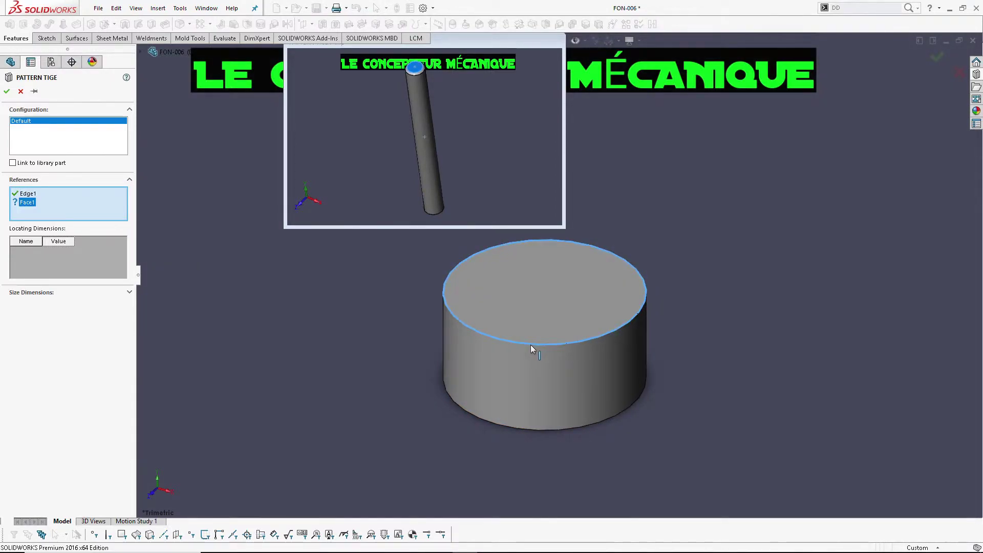
left_click(563, 293)
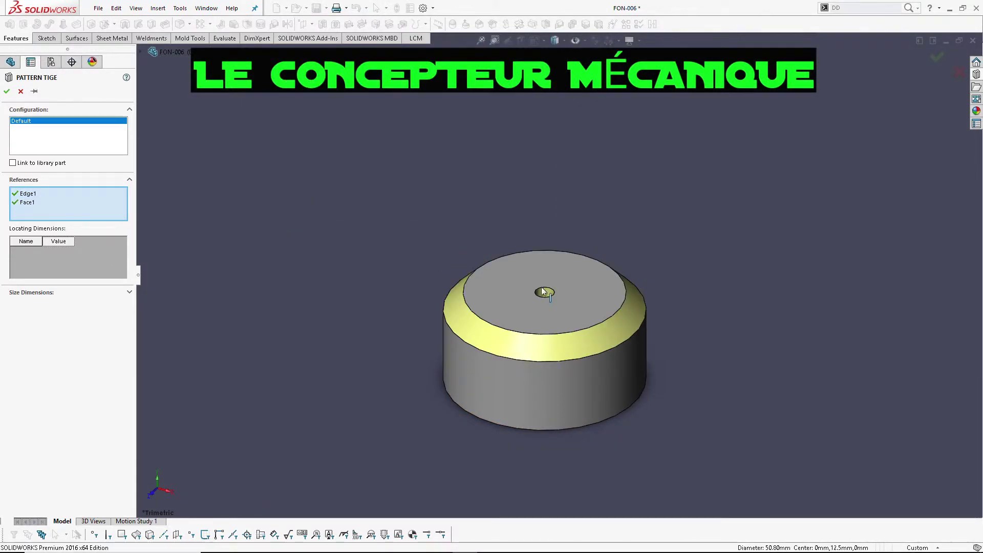
left_click(7, 92)
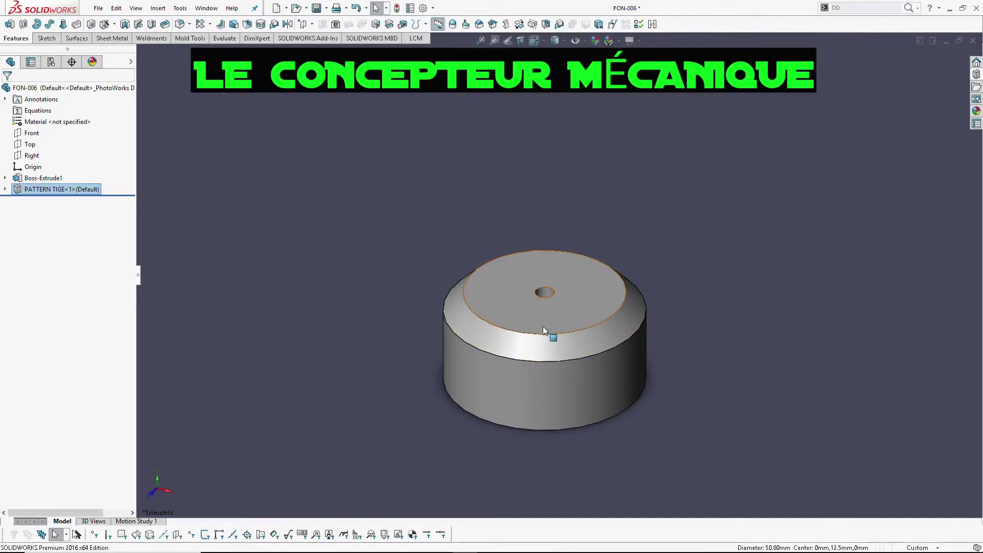
scroll(561, 358, "down", 5)
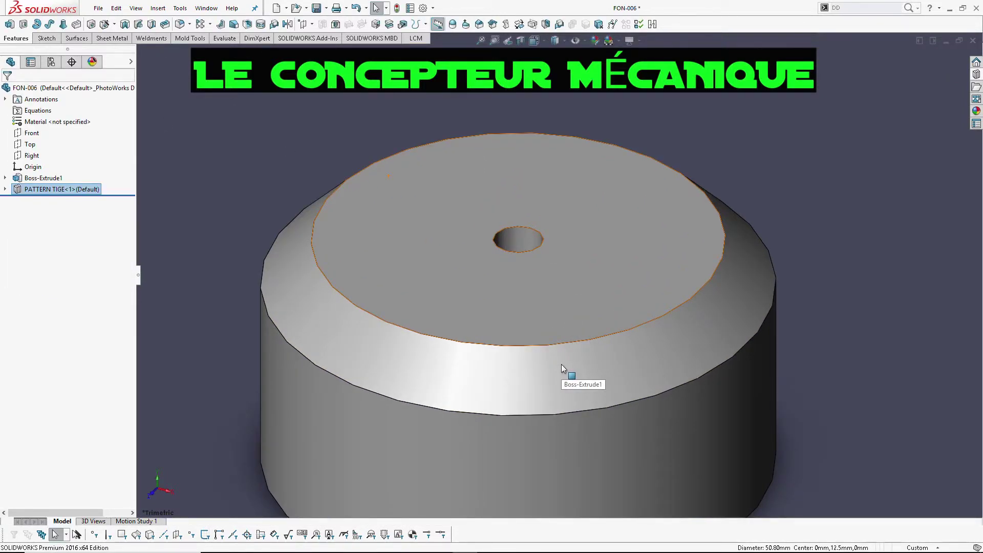
scroll(561, 364, "up", 3)
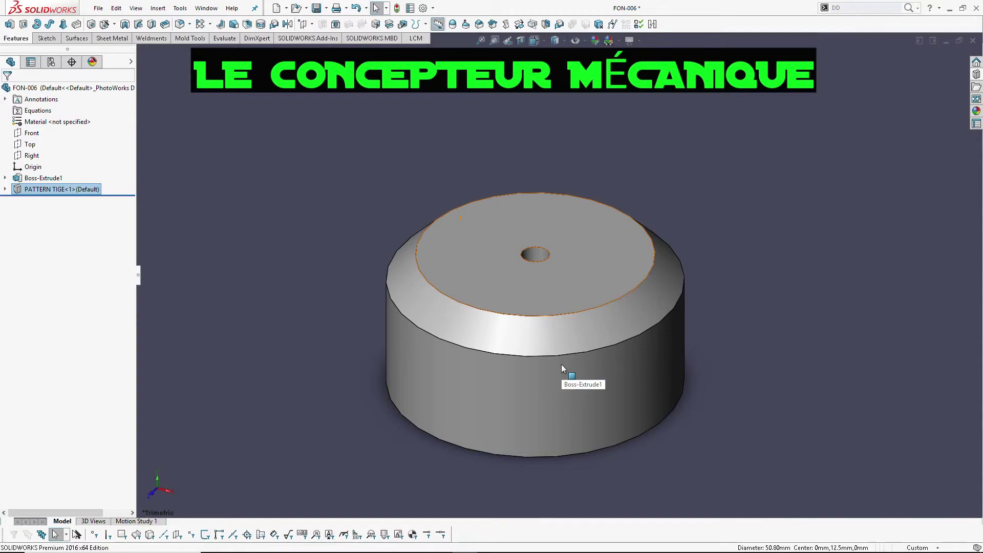